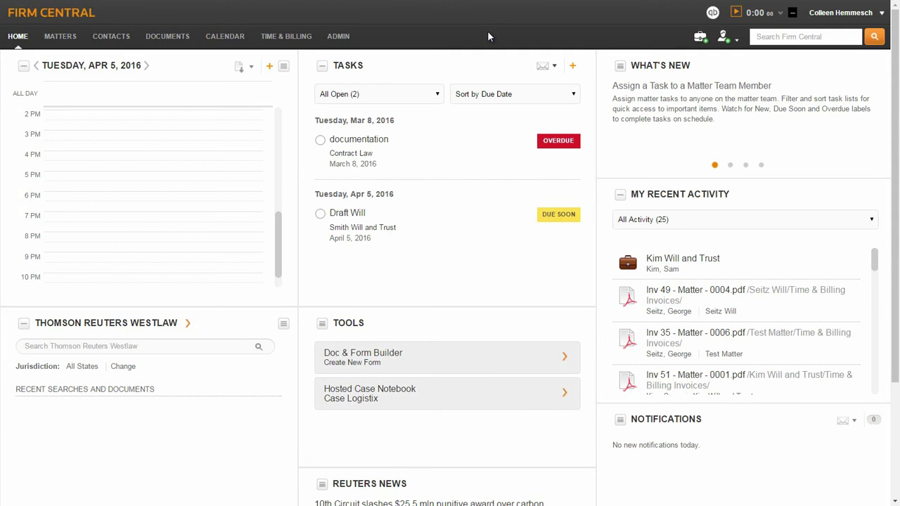
# Step: Go to Time & Billing pre-bill group management and start a new pre-bill group
pyautogui.click(282, 38)
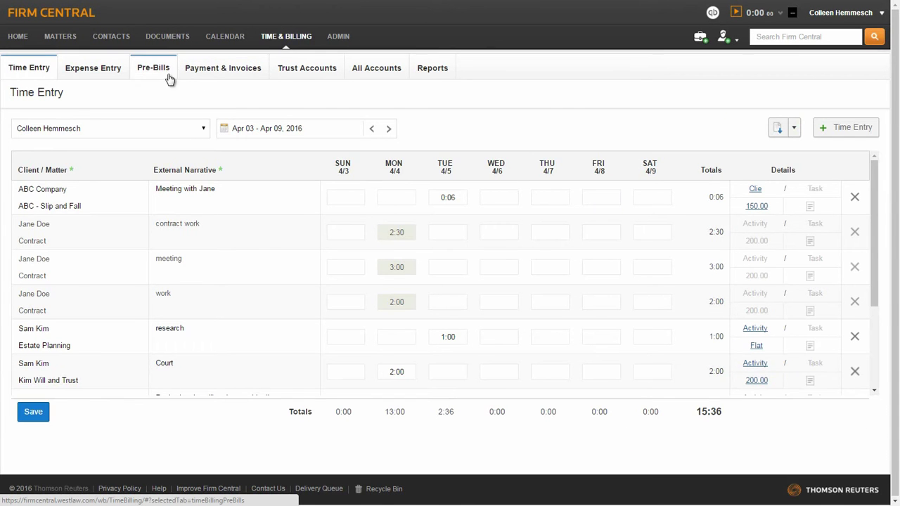
pyautogui.click(155, 74)
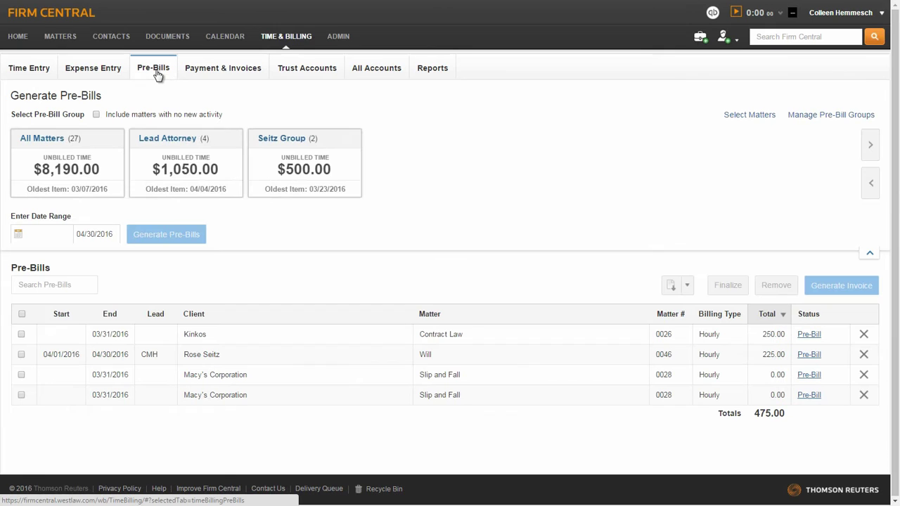
pyautogui.click(808, 115)
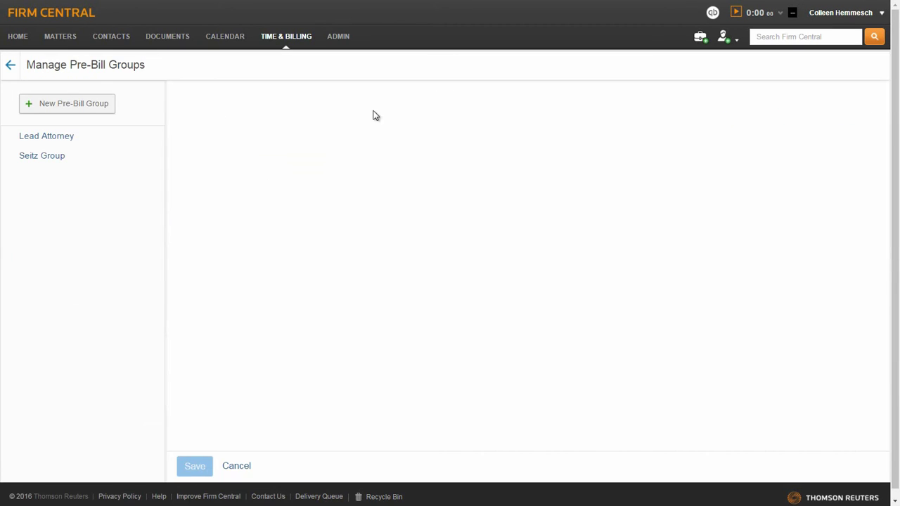
pyautogui.click(104, 110)
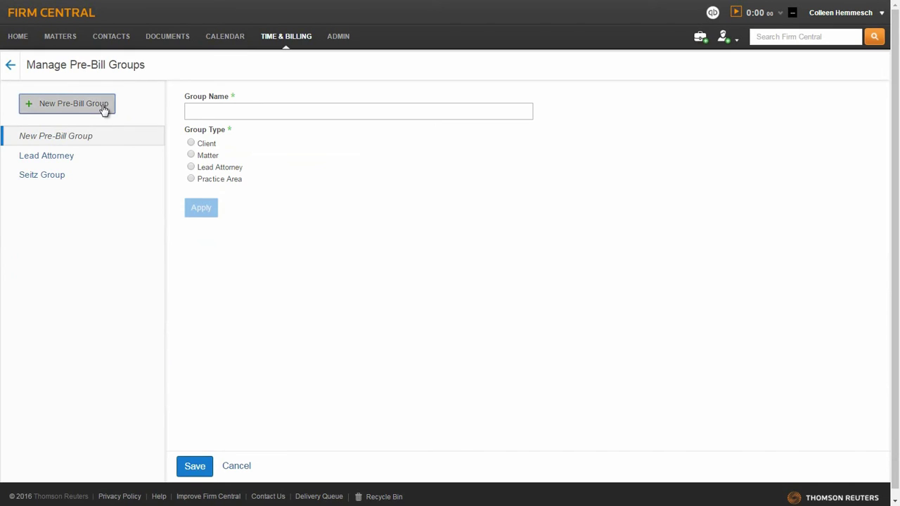
# Step: Name the group after the client, make it Client type, add the client matching 'kim', and save
pyautogui.click(246, 114)
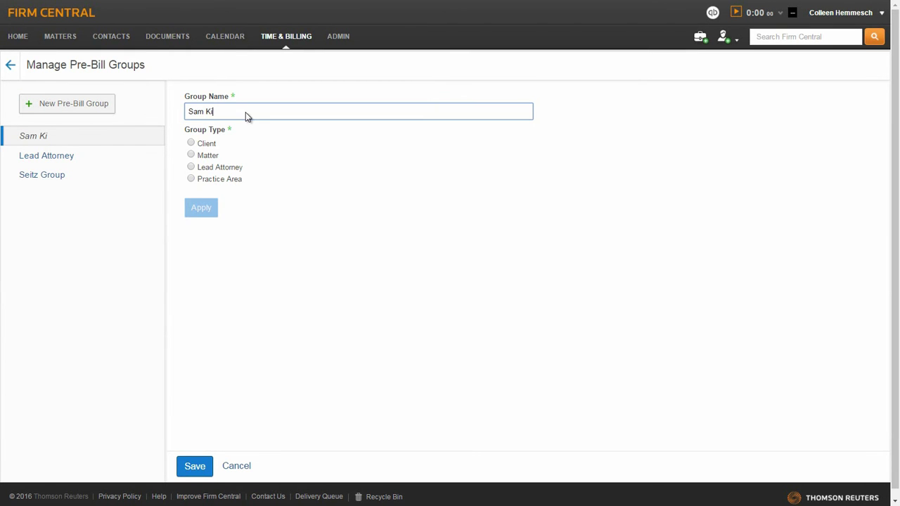
pyautogui.click(191, 144)
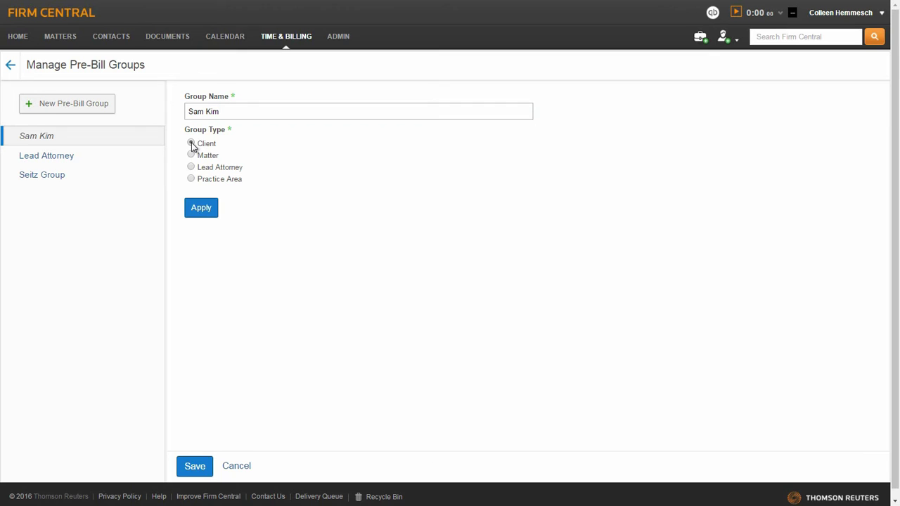
pyautogui.click(199, 209)
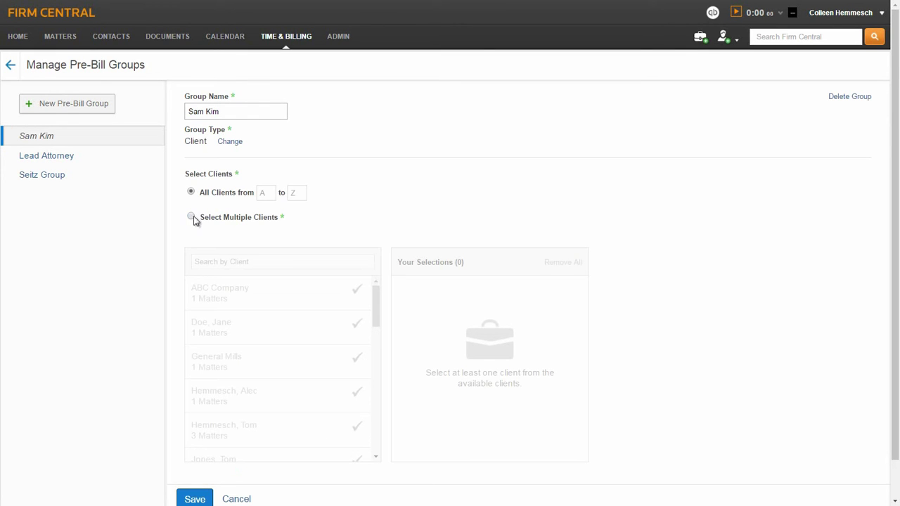
pyautogui.click(190, 219)
pyautogui.click(211, 264)
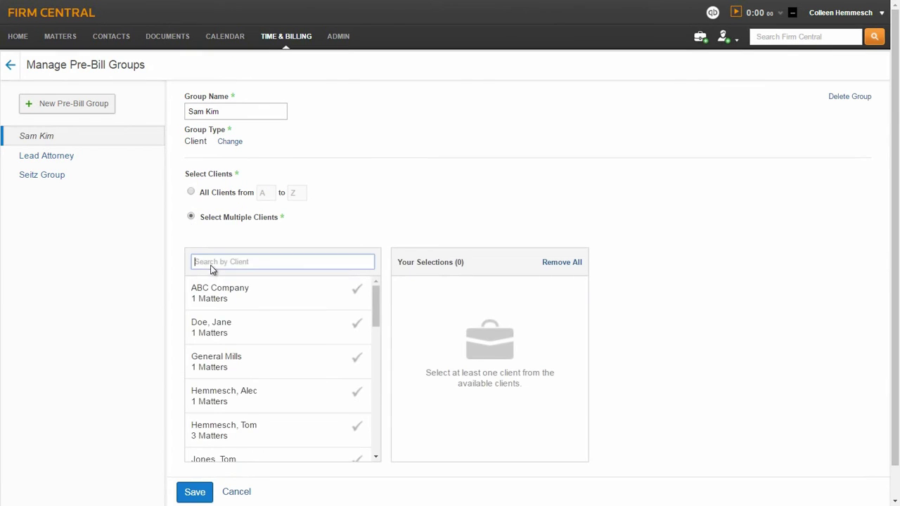
pyautogui.write('kim')
pyautogui.click(209, 296)
pyautogui.click(188, 492)
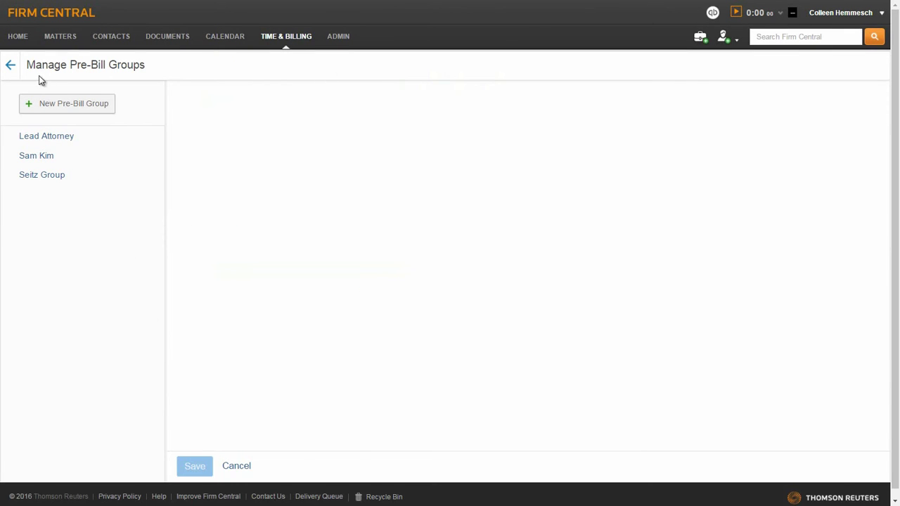
# Step: Generate pre-bills for the Lead Attorney group starting 03/01/2016
pyautogui.click(10, 66)
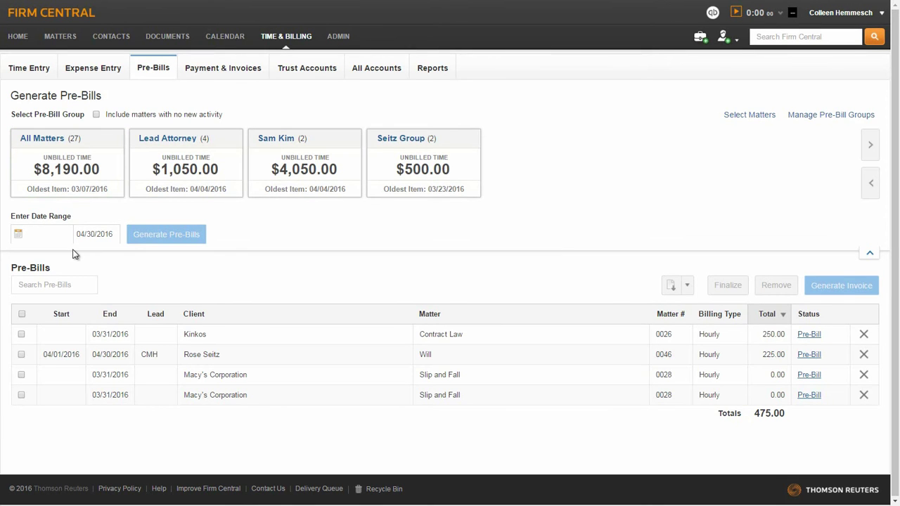
pyautogui.click(176, 169)
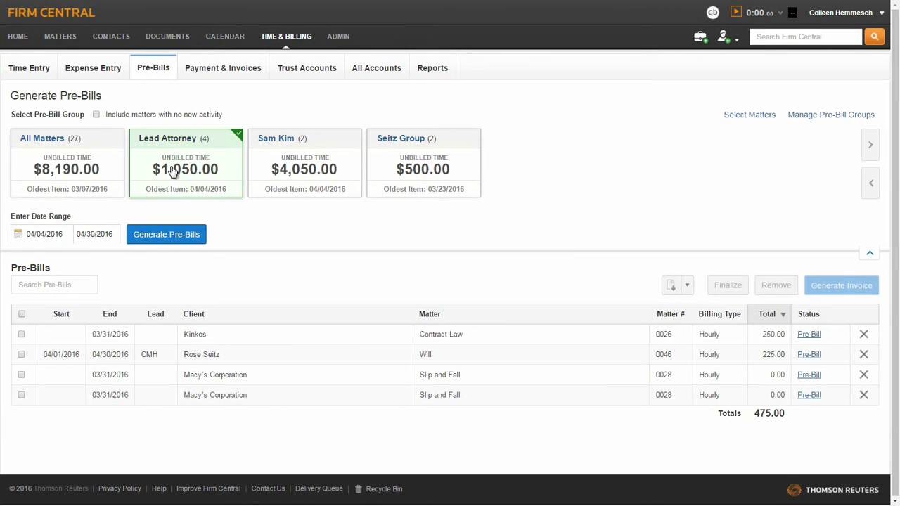
pyautogui.click(55, 235)
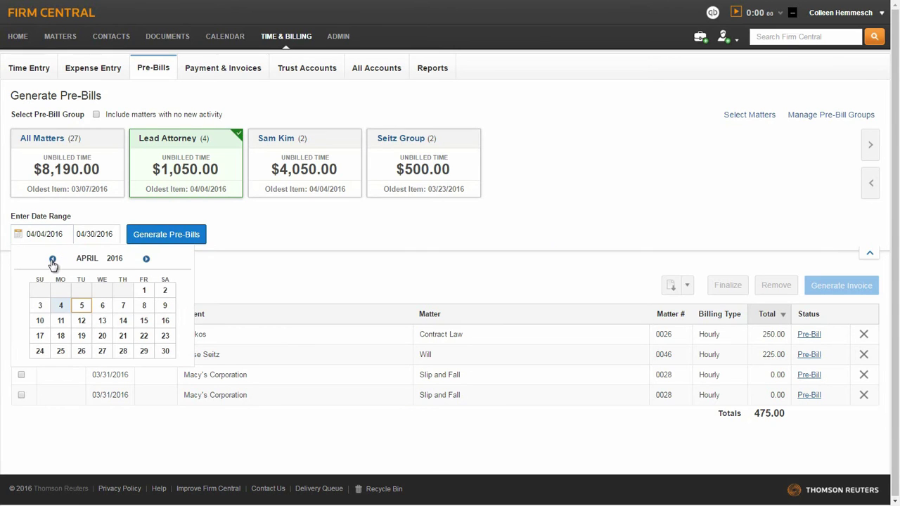
pyautogui.click(53, 259)
pyautogui.click(81, 293)
pyautogui.click(158, 234)
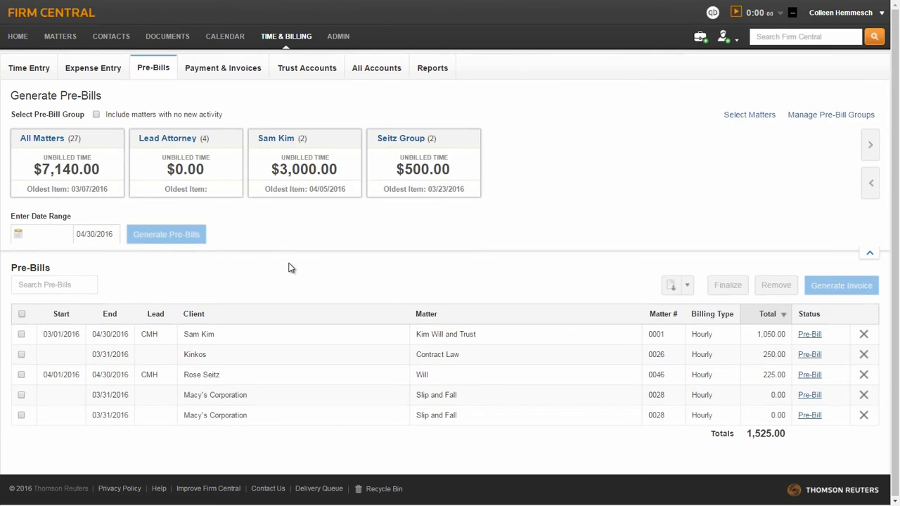
# Step: Download the Kim Will and Trust pre-bill as a PDF, view it, then open the pre-bill's details
pyautogui.click(21, 335)
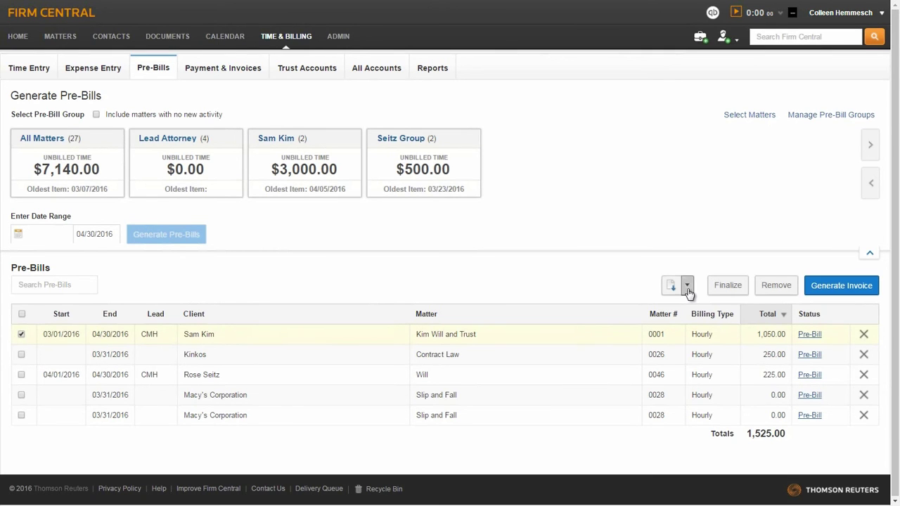
pyautogui.click(687, 286)
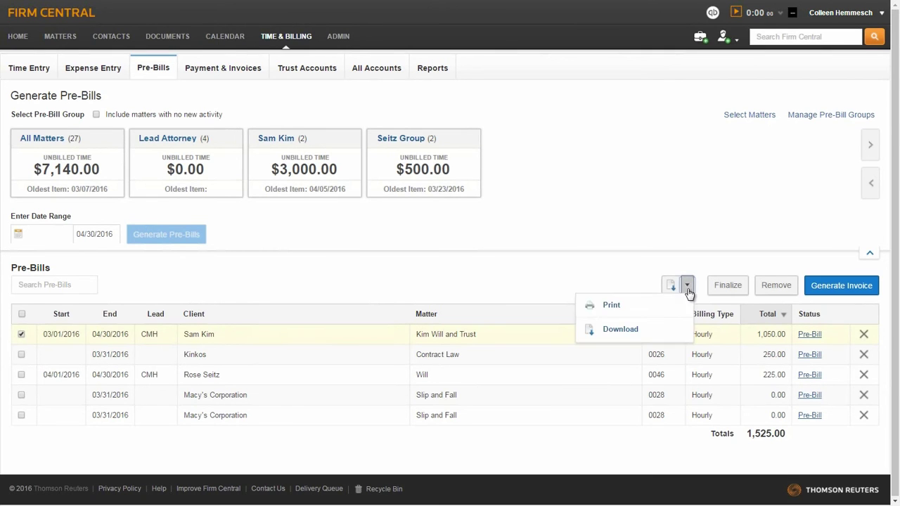
pyautogui.click(623, 332)
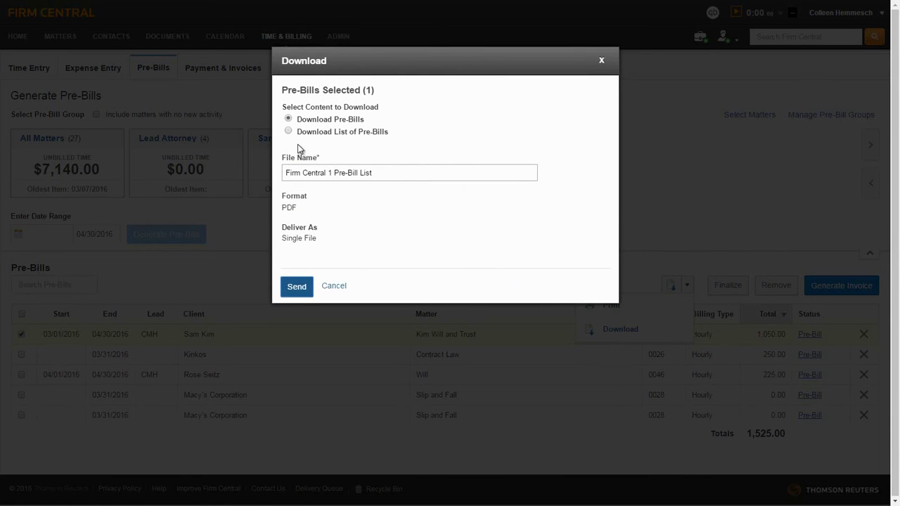
pyautogui.click(289, 288)
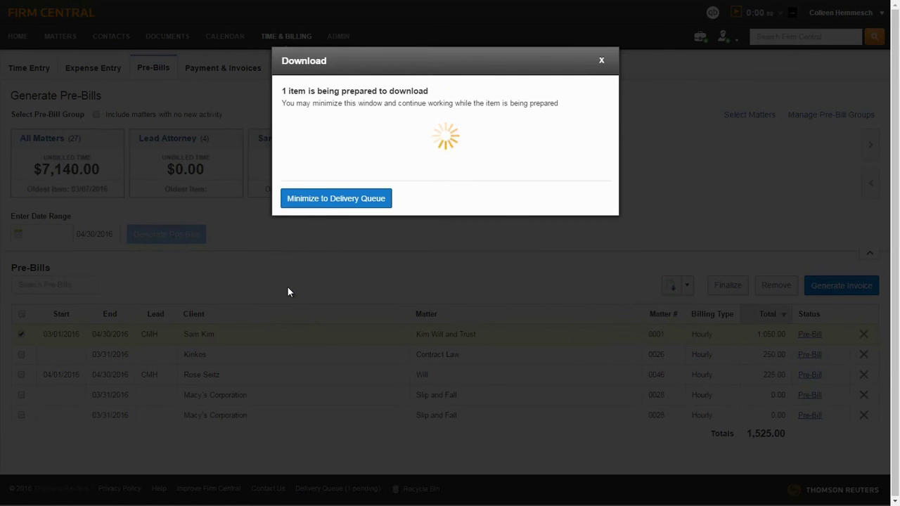
pyautogui.click(299, 153)
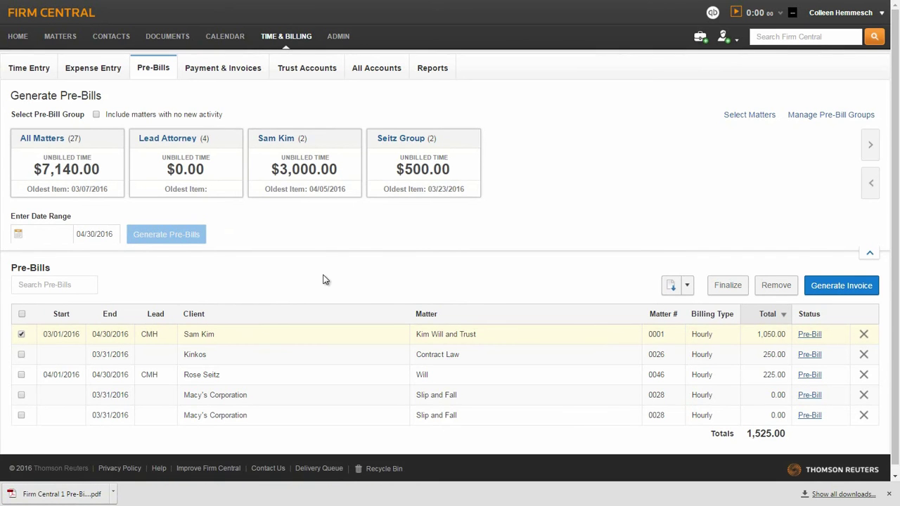
pyautogui.click(72, 497)
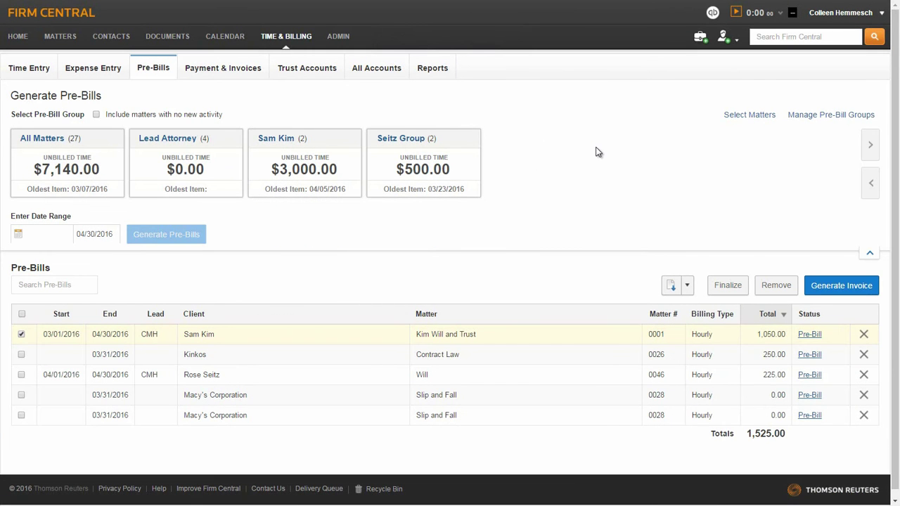
pyautogui.click(807, 335)
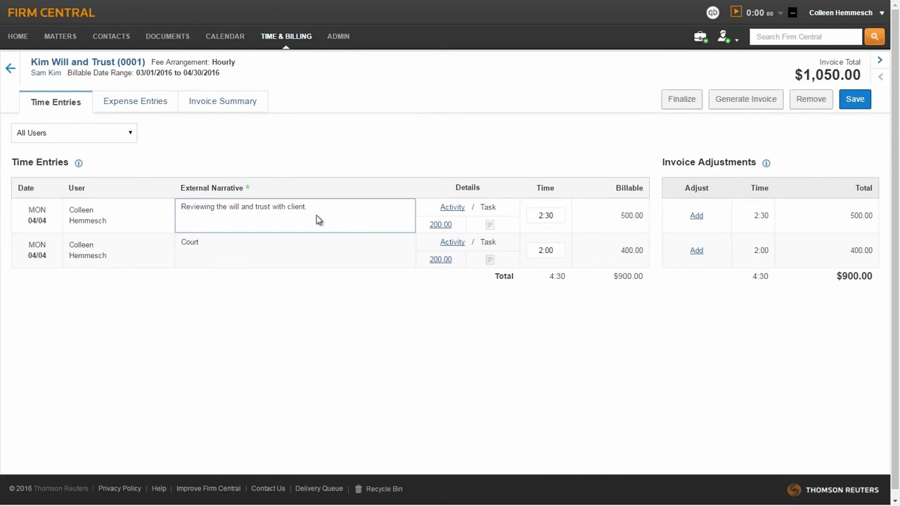
# Step: Review the time entry adjustments unchanged, save the pre-bill, and check its expenses and invoice summary
pyautogui.moveTo(440, 224)
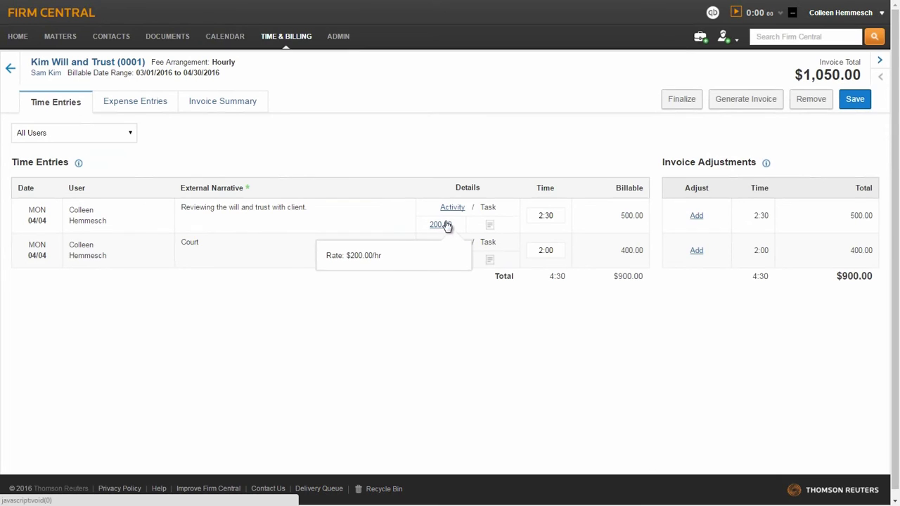
pyautogui.click(696, 216)
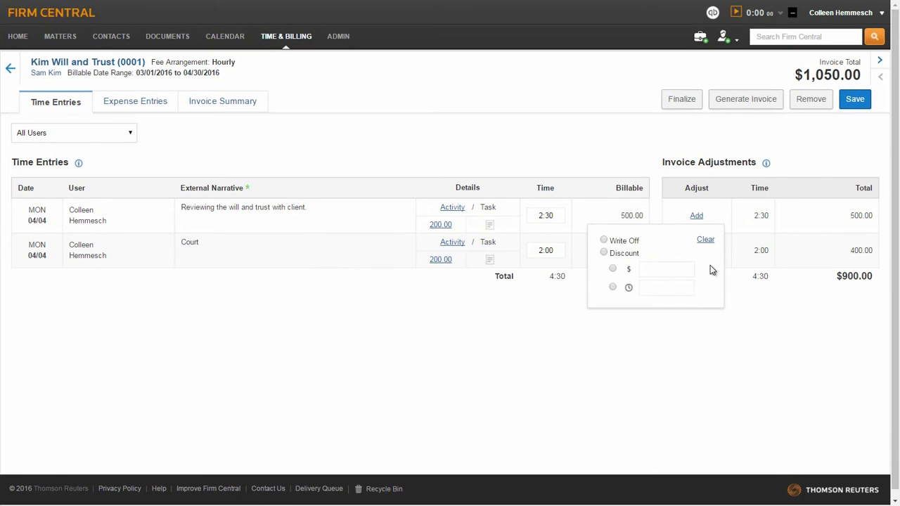
pyautogui.click(722, 216)
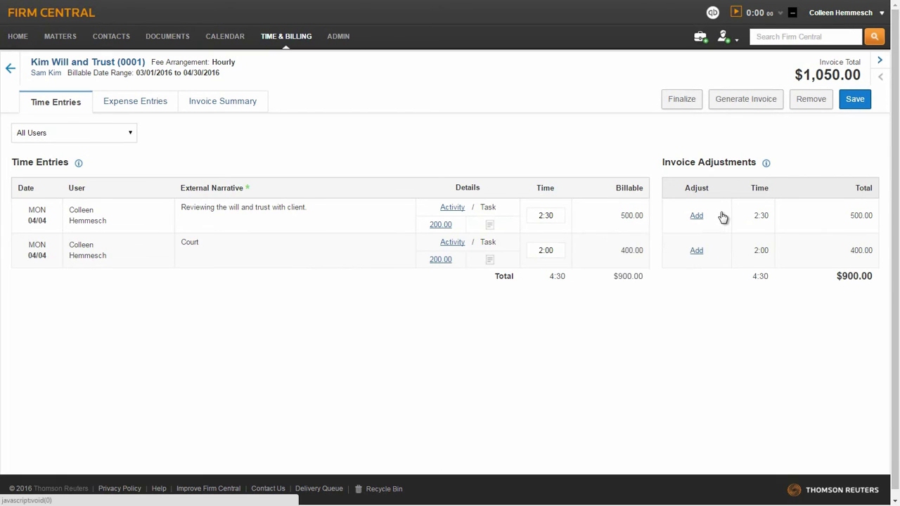
pyautogui.click(857, 102)
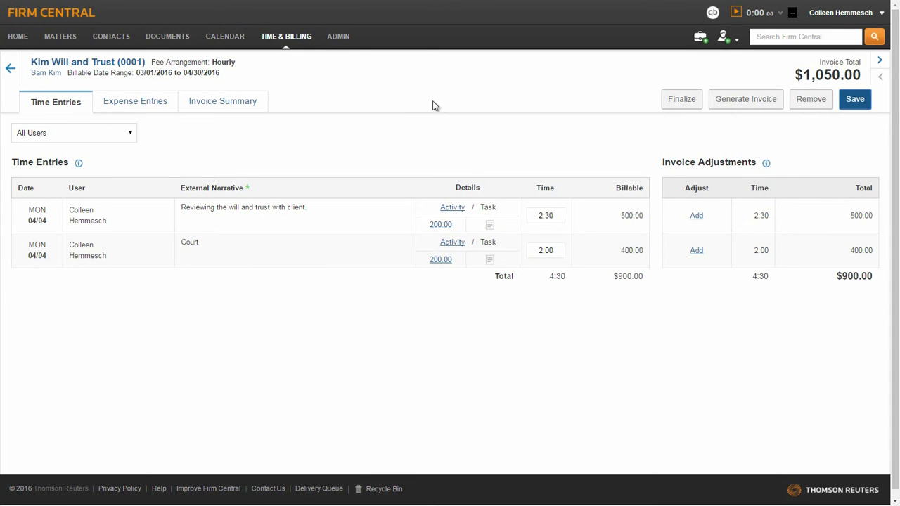
pyautogui.click(144, 104)
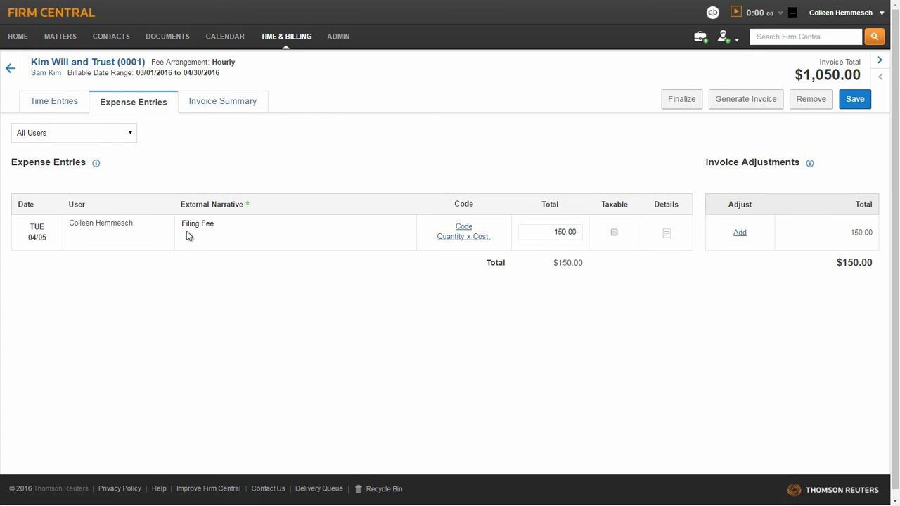
pyautogui.click(239, 105)
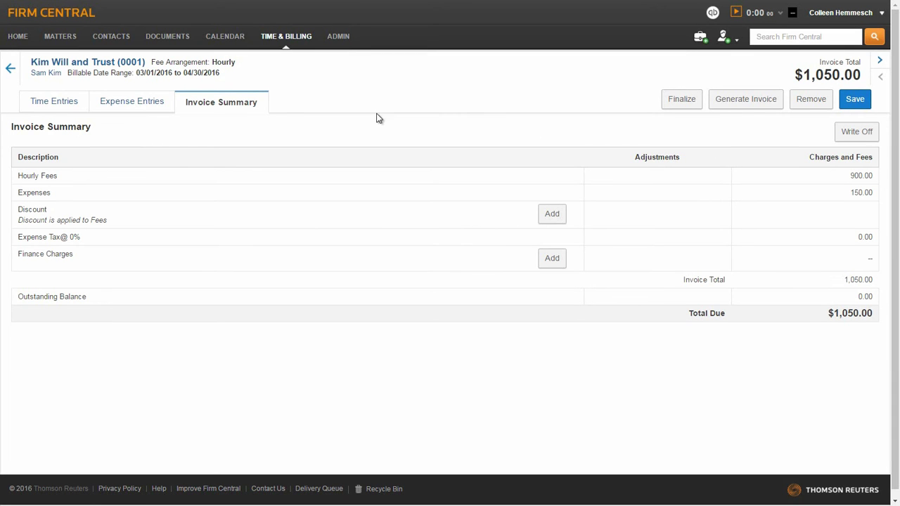
# Step: Return from the pre-bill detail to the Pre-Bills list
pyautogui.click(10, 70)
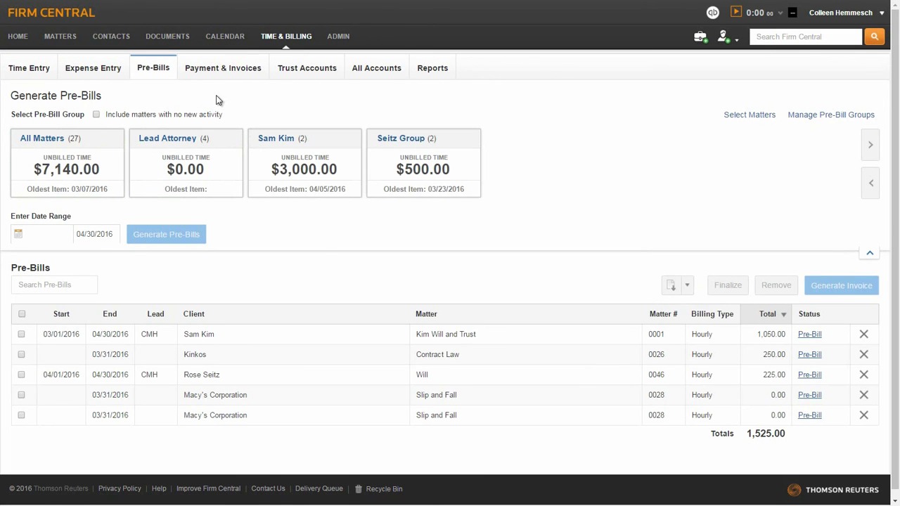
# Step: Go to Payment & Invoices to see open invoices 49, 43 and 35
pyautogui.click(218, 73)
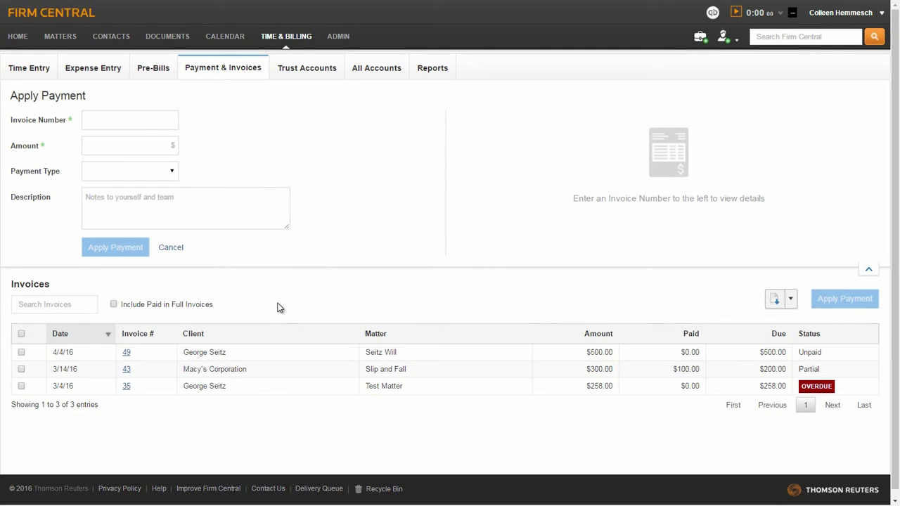
# Step: Record a 258.00 payment on invoice 35, then go back to the open invoices list
pyautogui.click(127, 387)
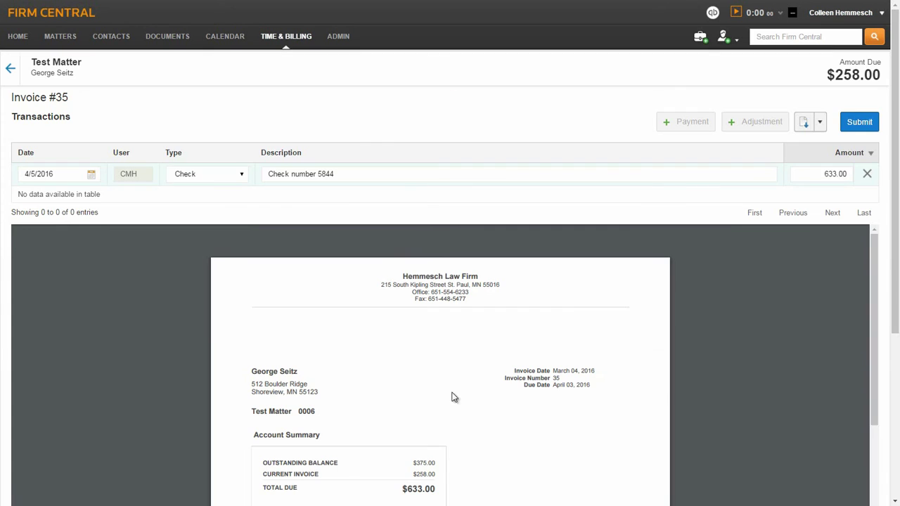
pyautogui.moveTo(814, 175); pyautogui.dragTo(854, 174)
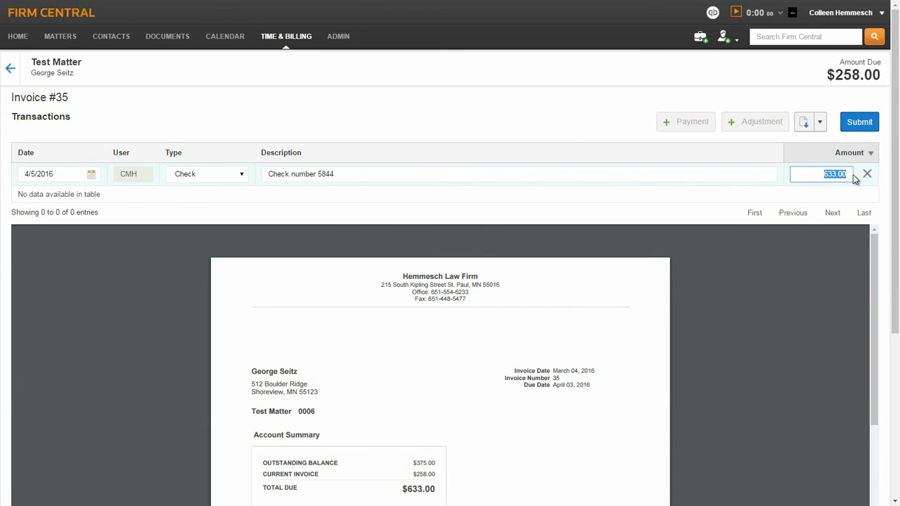
pyautogui.write('258.00')
pyautogui.click(858, 124)
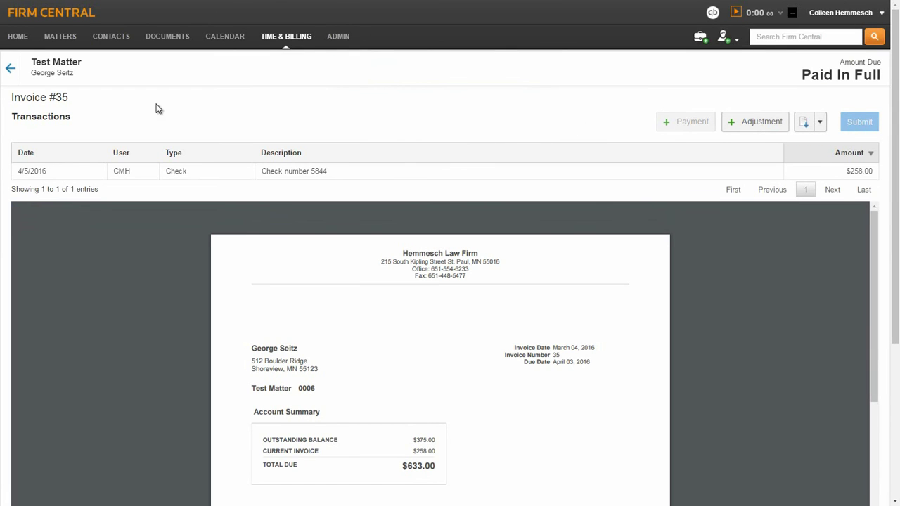
pyautogui.click(11, 70)
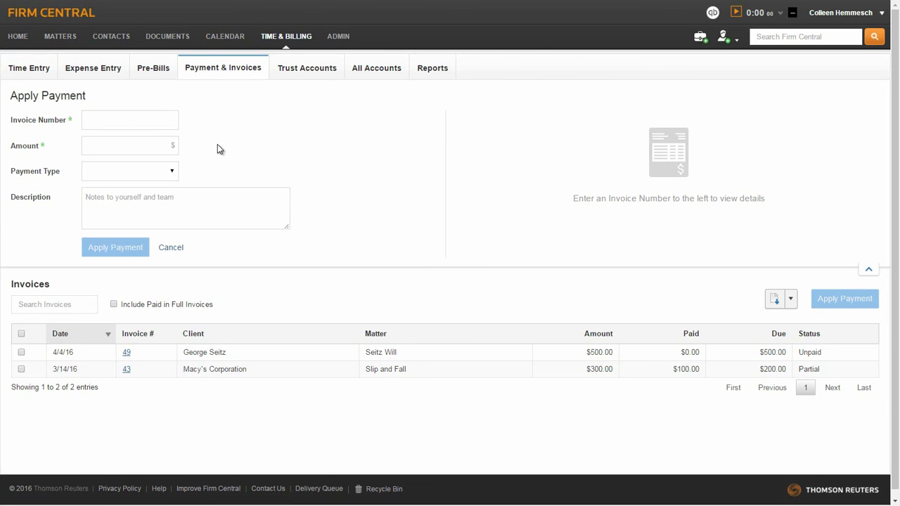
# Step: Apply a 500 Check payment to invoice 49, with its check number as the description
pyautogui.click(133, 124)
pyautogui.write('49')
pyautogui.click(196, 157)
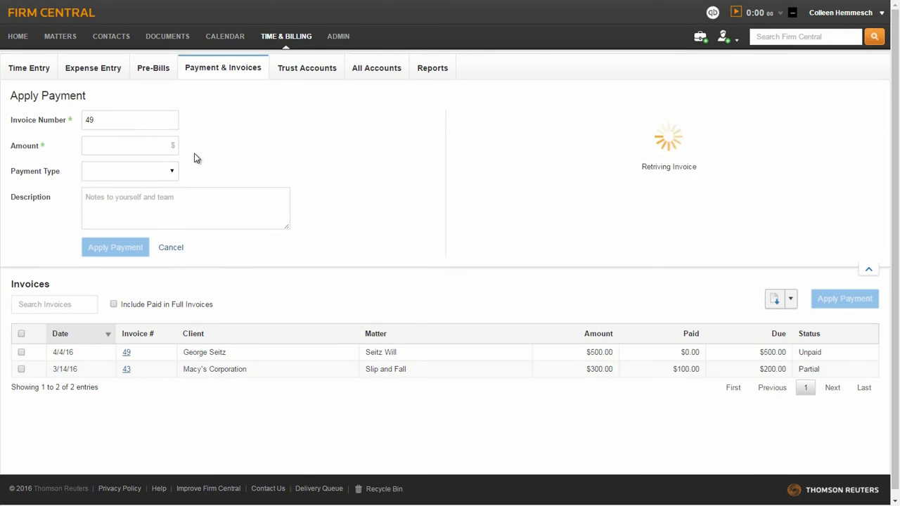
pyautogui.click(152, 149)
pyautogui.write('500')
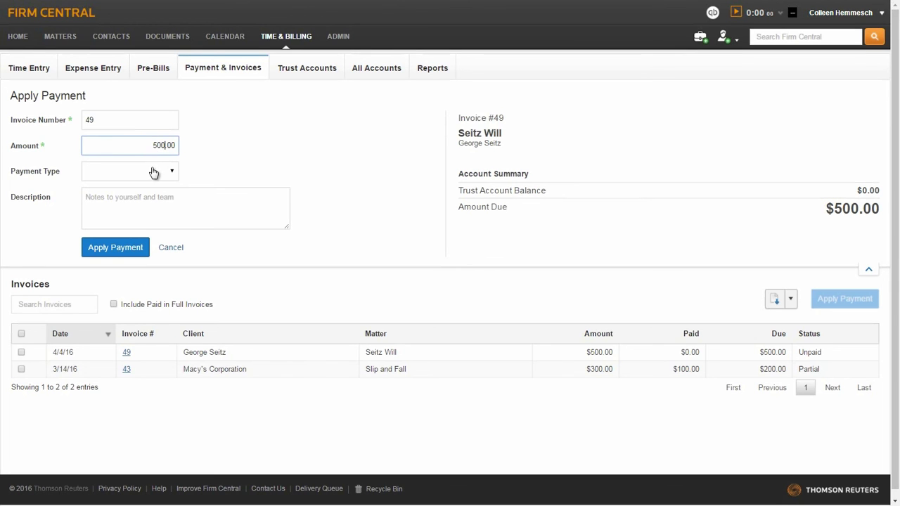
pyautogui.click(154, 178)
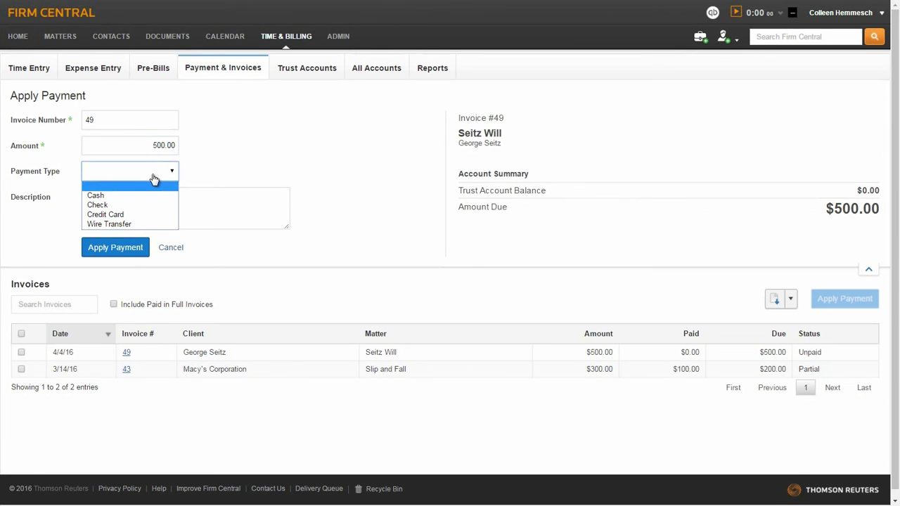
pyautogui.click(148, 205)
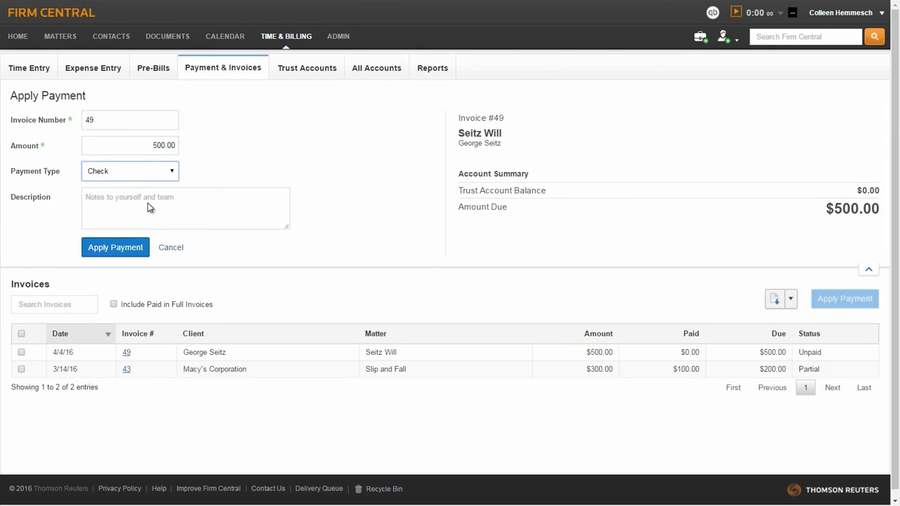
pyautogui.click(148, 205)
pyautogui.write('Check Number 9988')
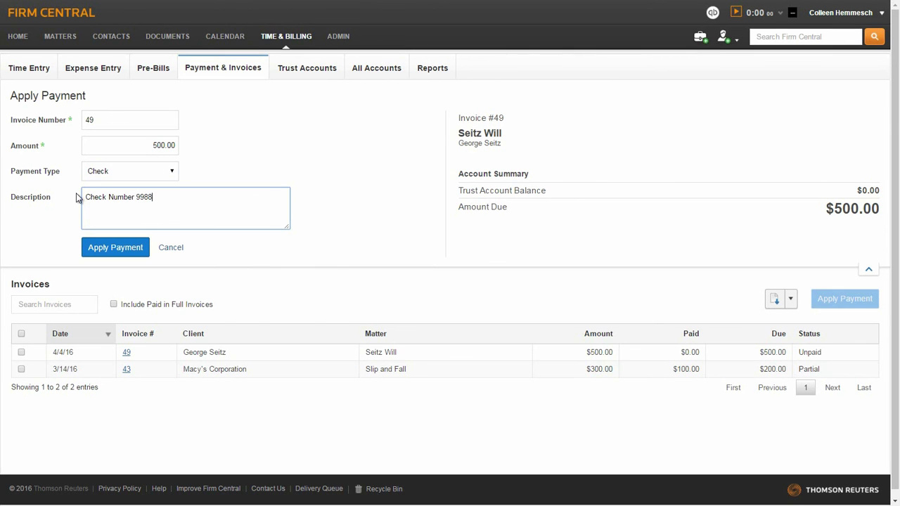
pyautogui.click(102, 248)
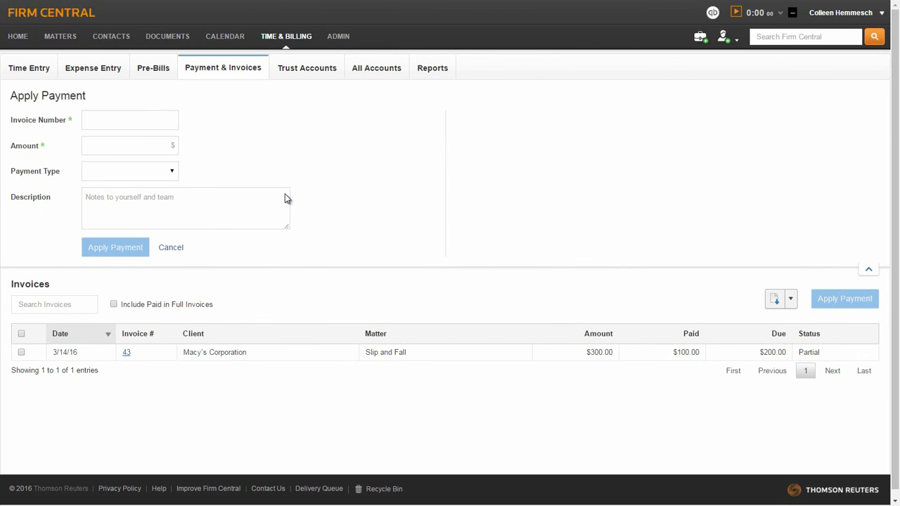
# Step: Start a new trust account in Trust Accounts for the client's Divorce matter
pyautogui.click(314, 75)
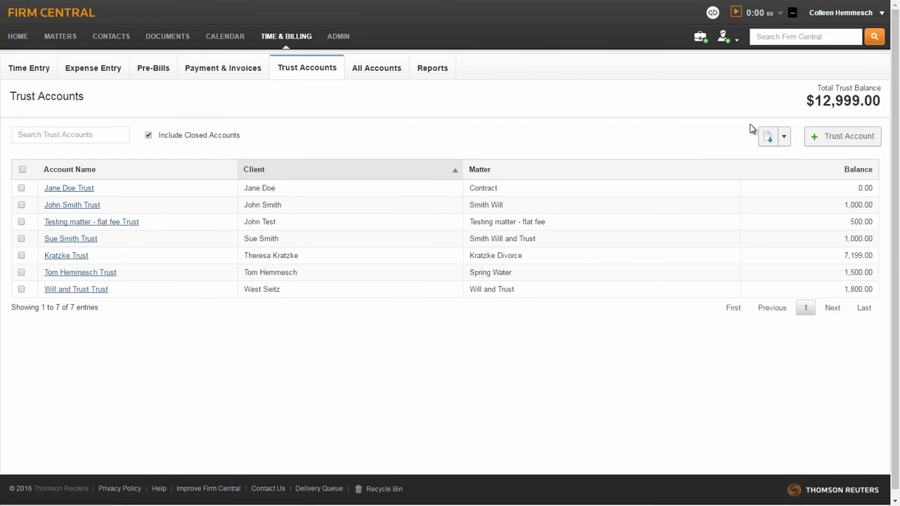
pyautogui.click(827, 139)
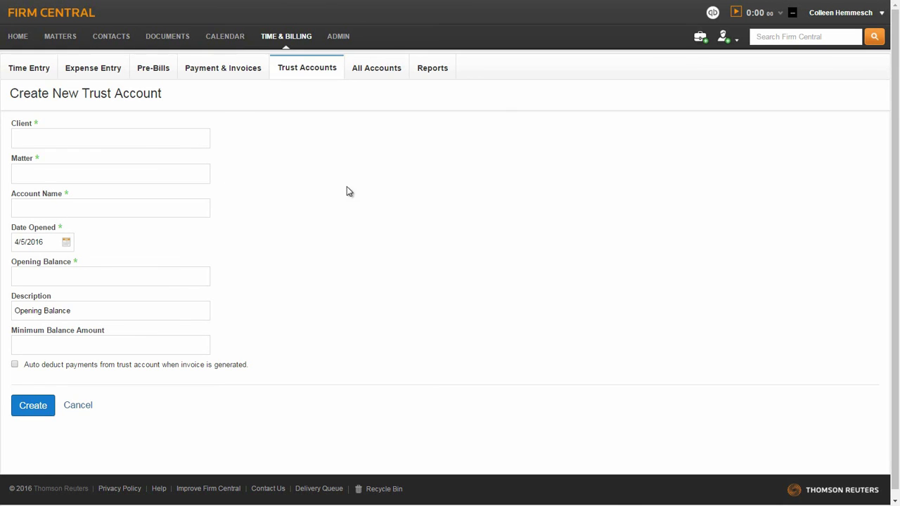
pyautogui.click(128, 139)
pyautogui.write('tom')
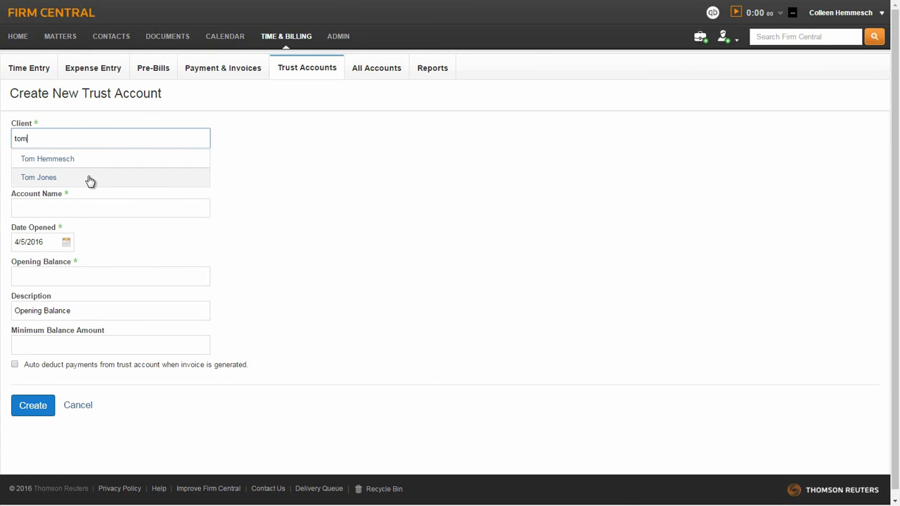
pyautogui.click(90, 181)
pyautogui.click(64, 173)
pyautogui.click(64, 192)
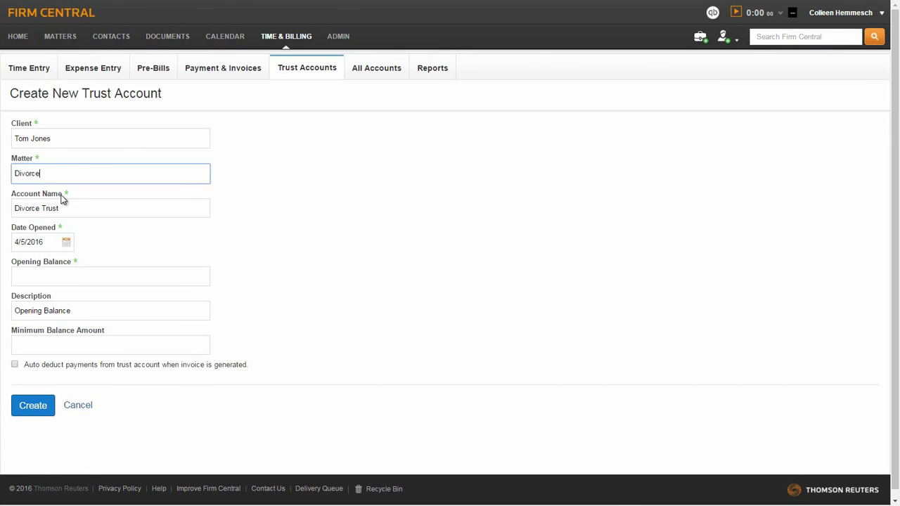
# Step: Set opening date 4/4/2016, balance 5,000, enable Auto deduct, and create the account
pyautogui.click(68, 244)
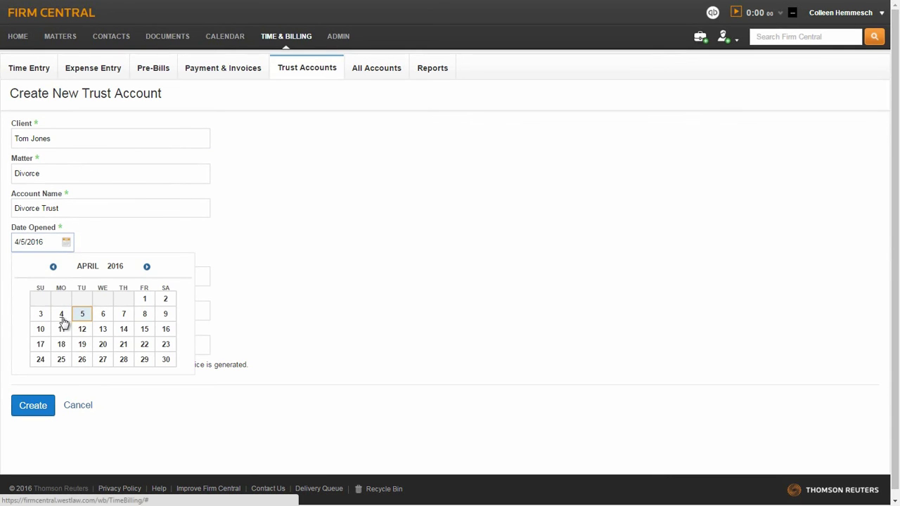
pyautogui.click(62, 314)
pyautogui.click(57, 277)
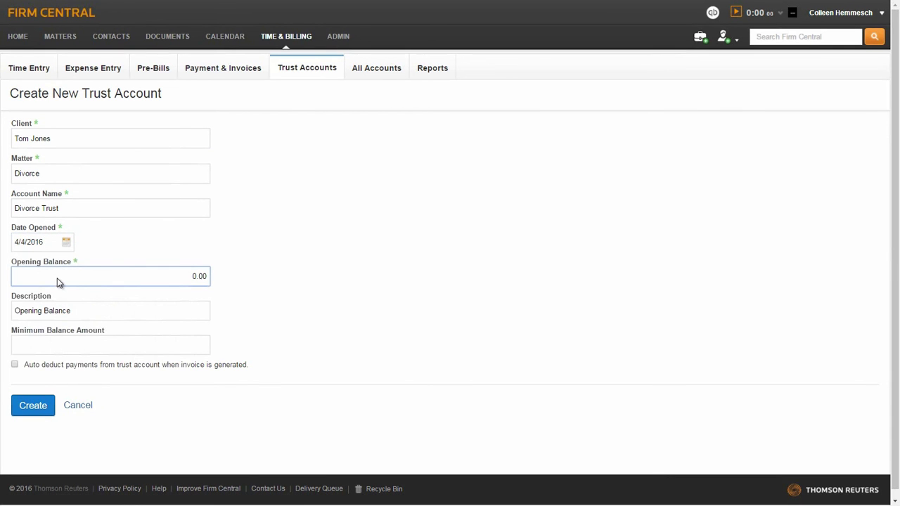
pyautogui.write('5,000')
pyautogui.click(15, 365)
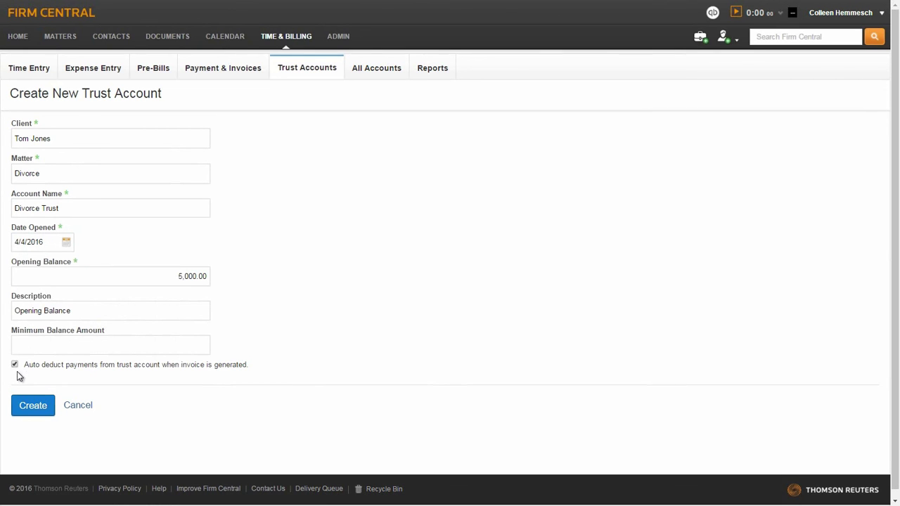
pyautogui.click(29, 408)
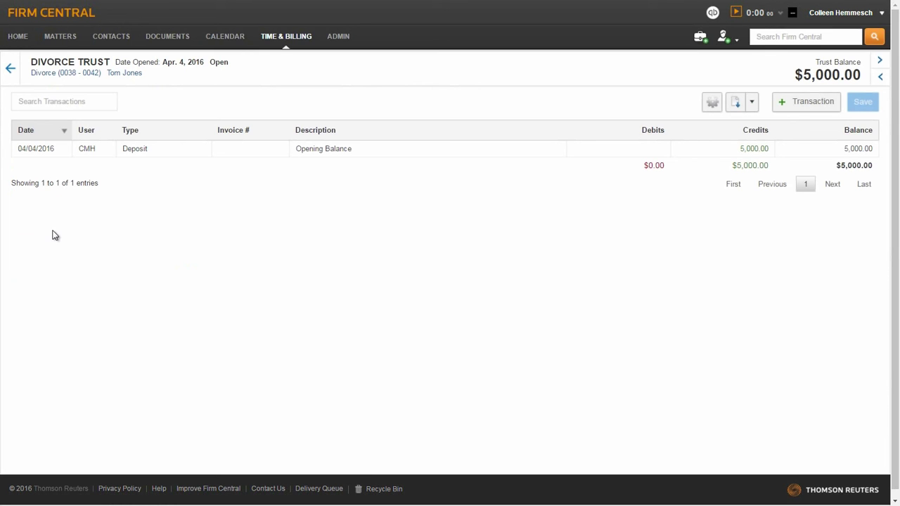
# Step: Add a 500 Deposit described 'Monthly Deposit' to the Smith Will and Trust account and save it
pyautogui.click(11, 70)
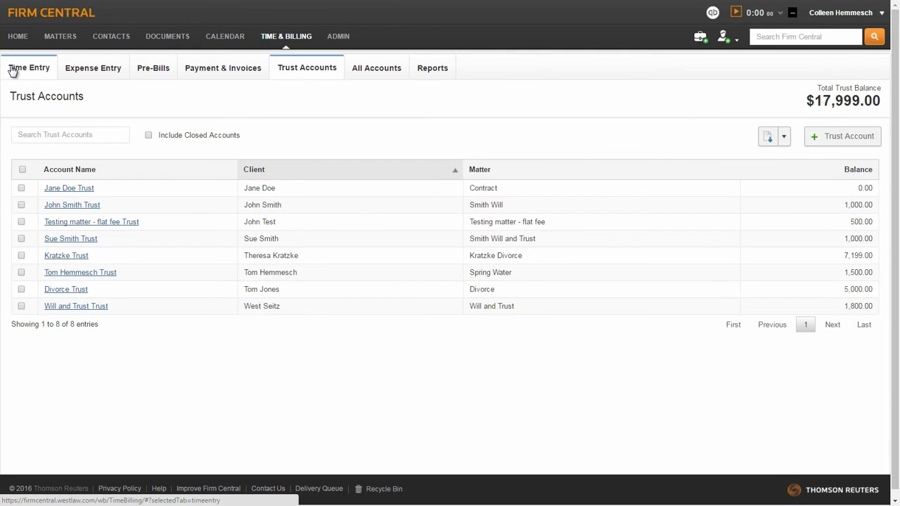
pyautogui.click(68, 239)
pyautogui.click(798, 106)
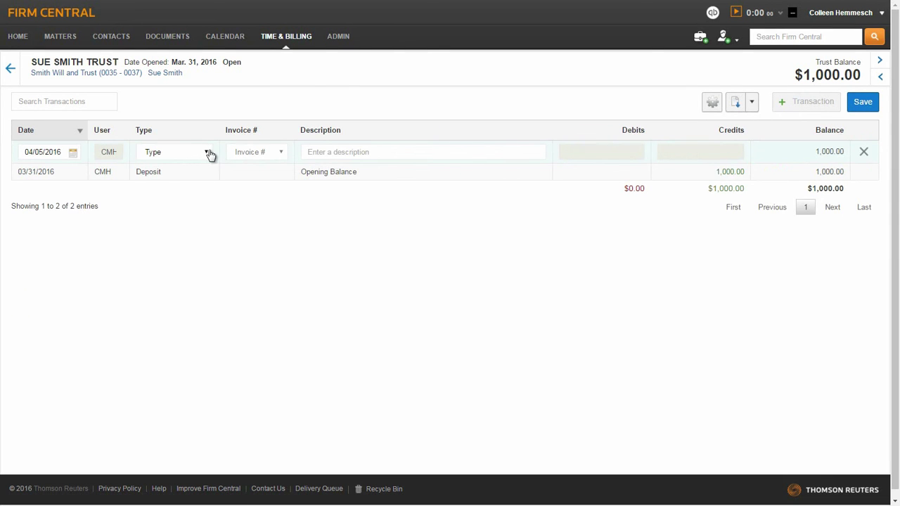
pyautogui.click(205, 152)
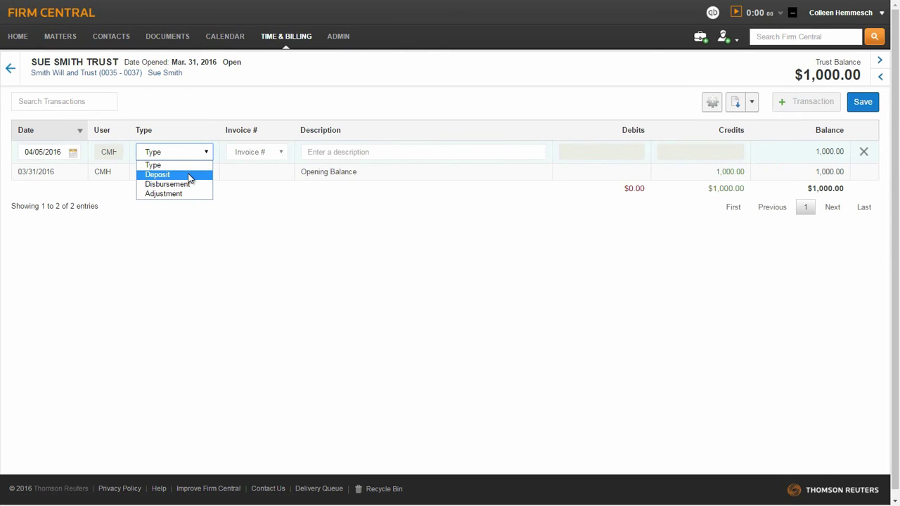
pyautogui.click(189, 174)
pyautogui.click(318, 152)
pyautogui.write('Monthly Deposit')
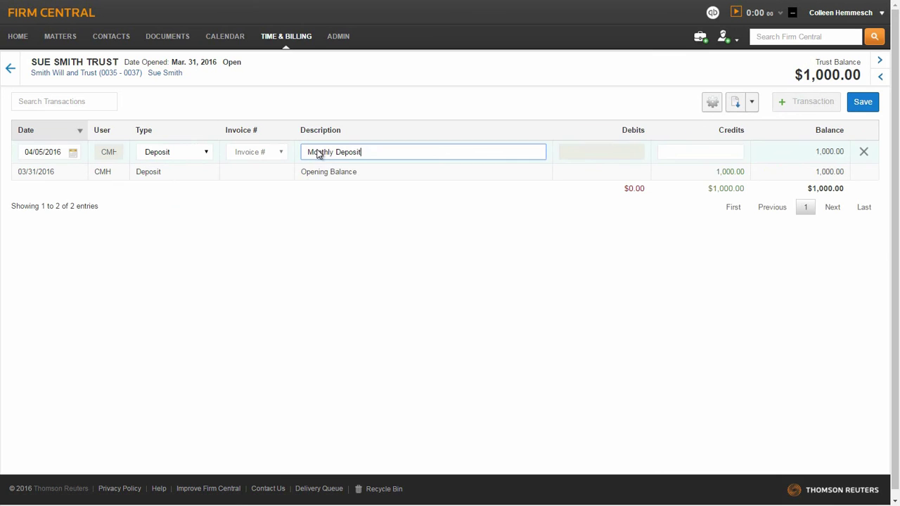
pyautogui.click(687, 150)
pyautogui.write('500')
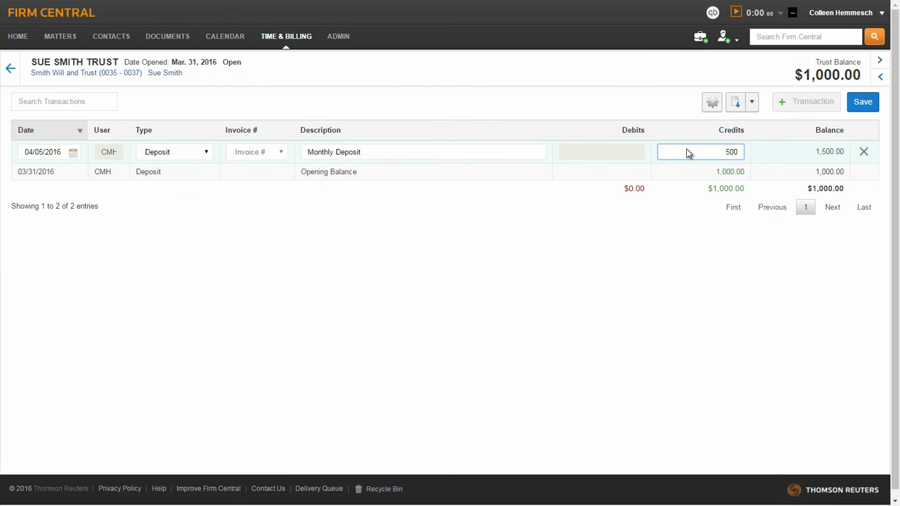
pyautogui.click(862, 103)
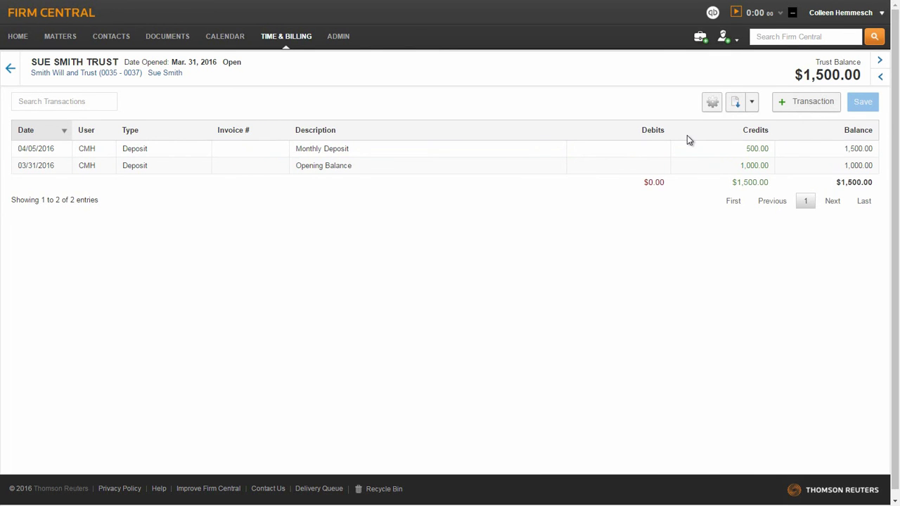
pyautogui.click(711, 104)
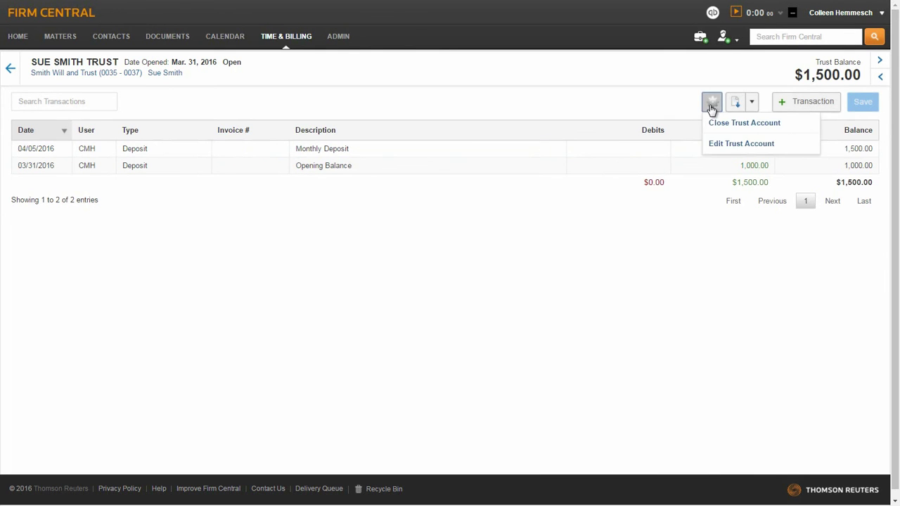